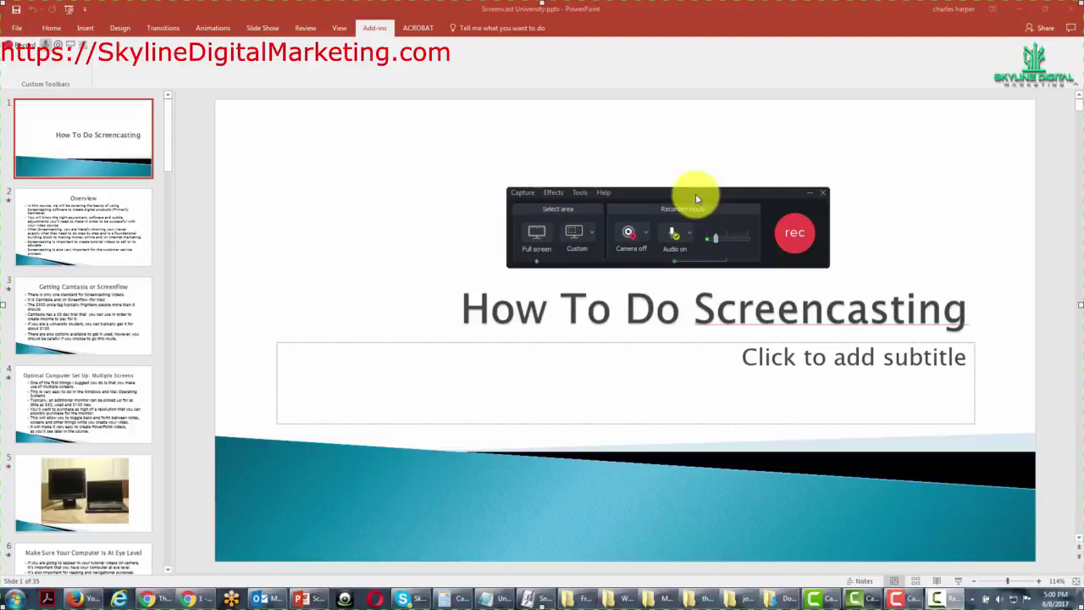
Step: Drag the Camtasia Recorder toolbar off the 'How To Do Screencasting' slide onto the second monitor
drag(709, 193, 1083, 196)
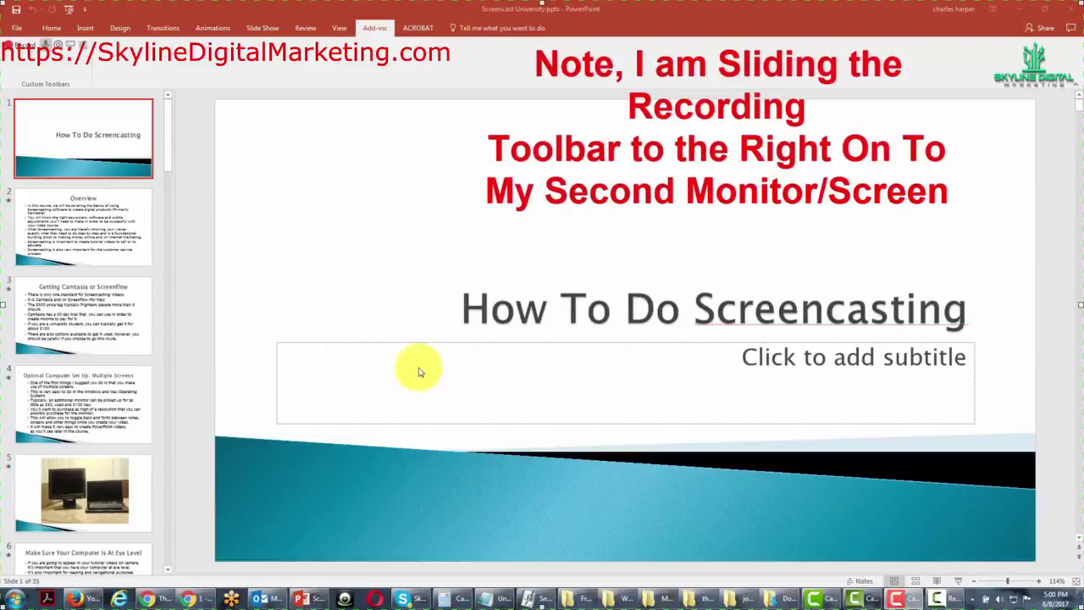
Step: Open a new Chrome incognito window from the taskbar, then minimize it
right_click(152, 597)
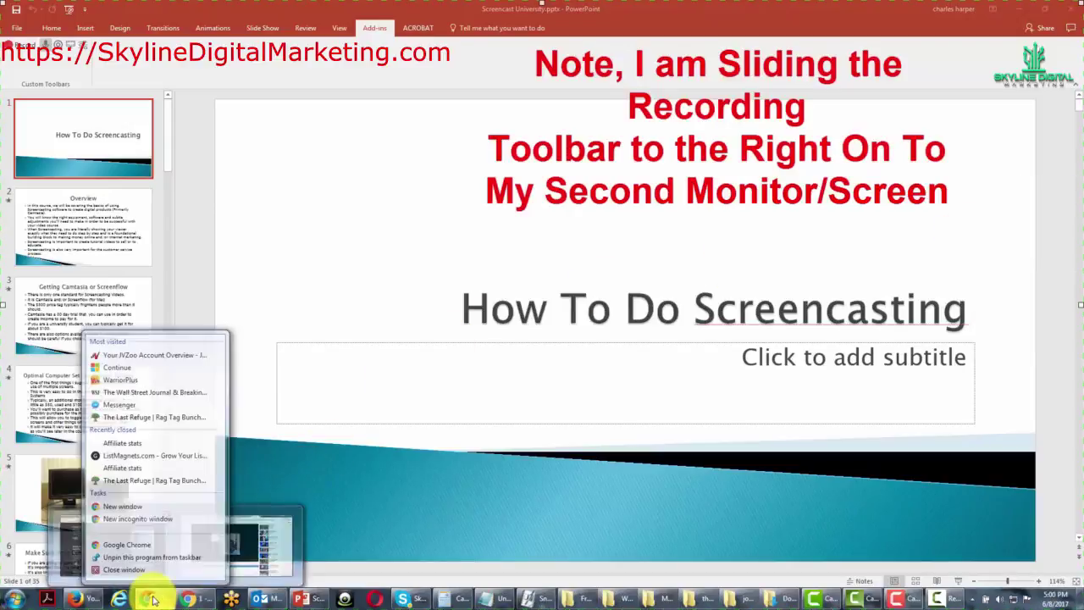
click(150, 516)
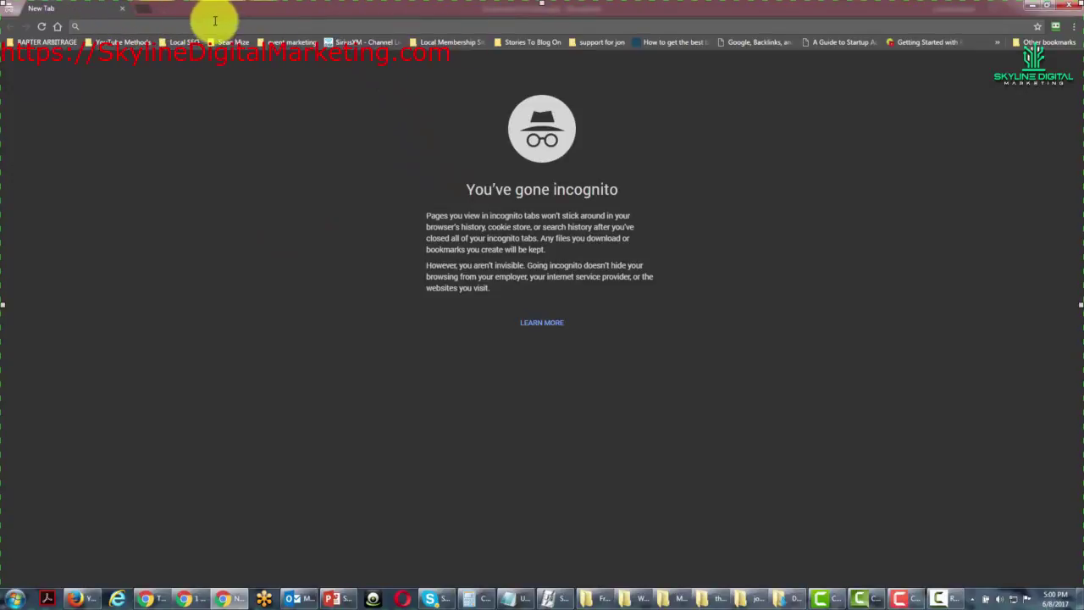
click(1031, 7)
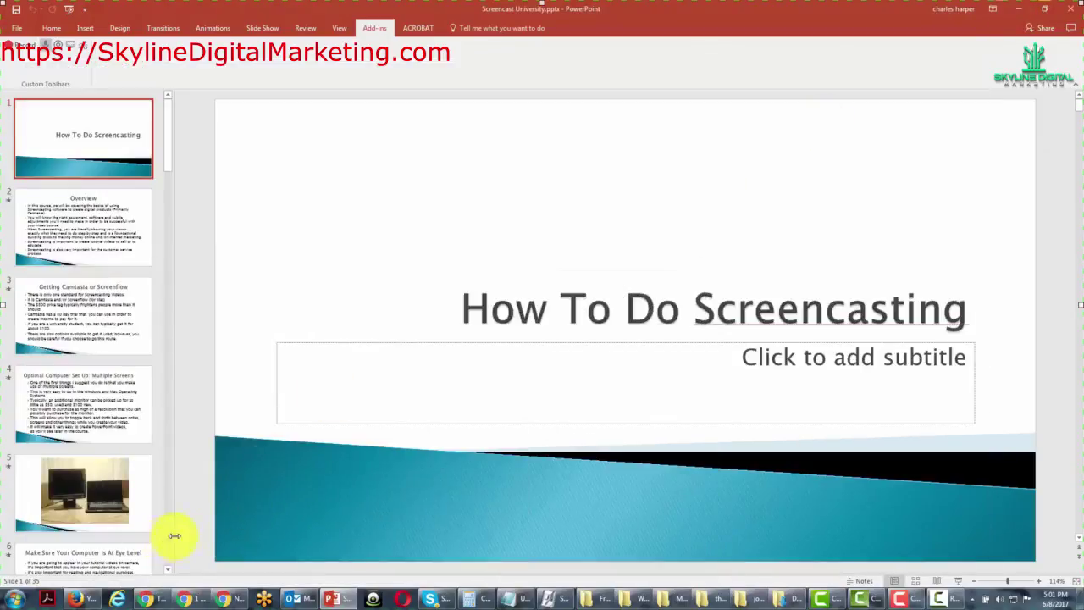
Step: Restore the incognito window from its taskbar preview, then minimize it again
mouse_move(155, 601)
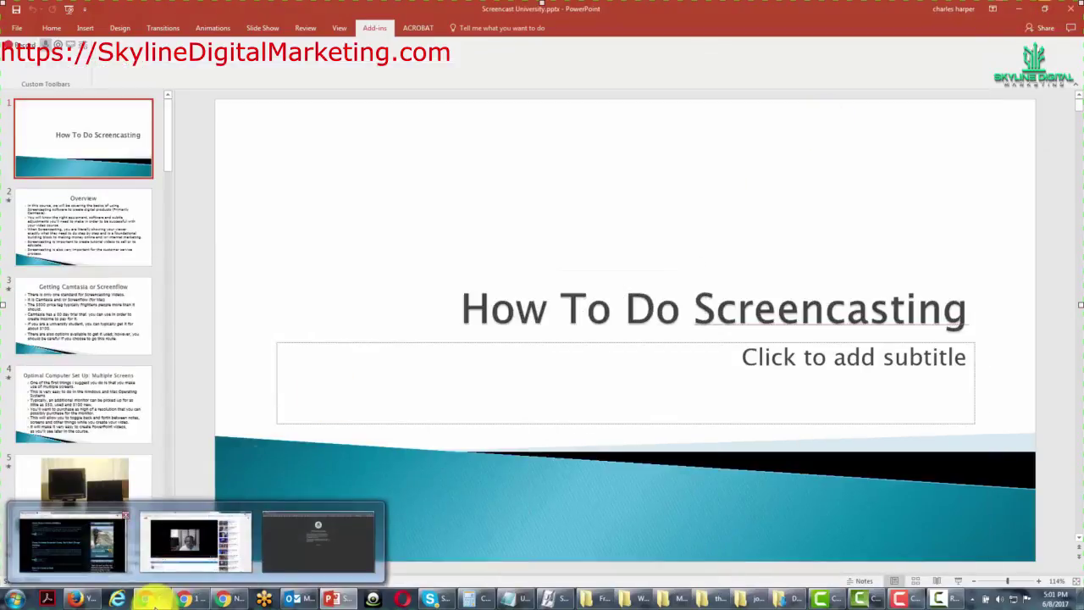
click(297, 544)
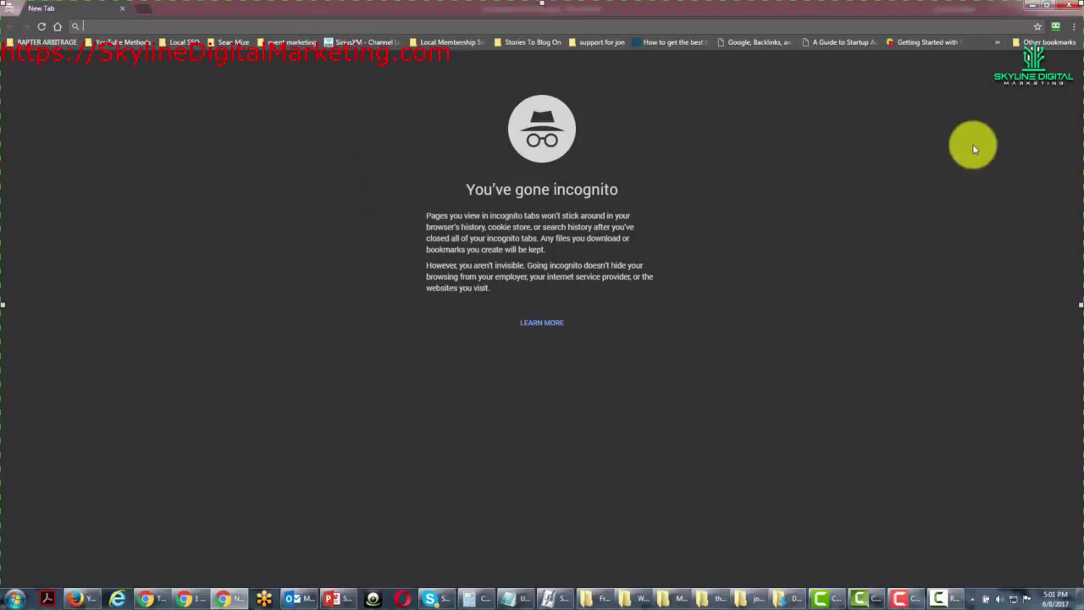
click(1032, 7)
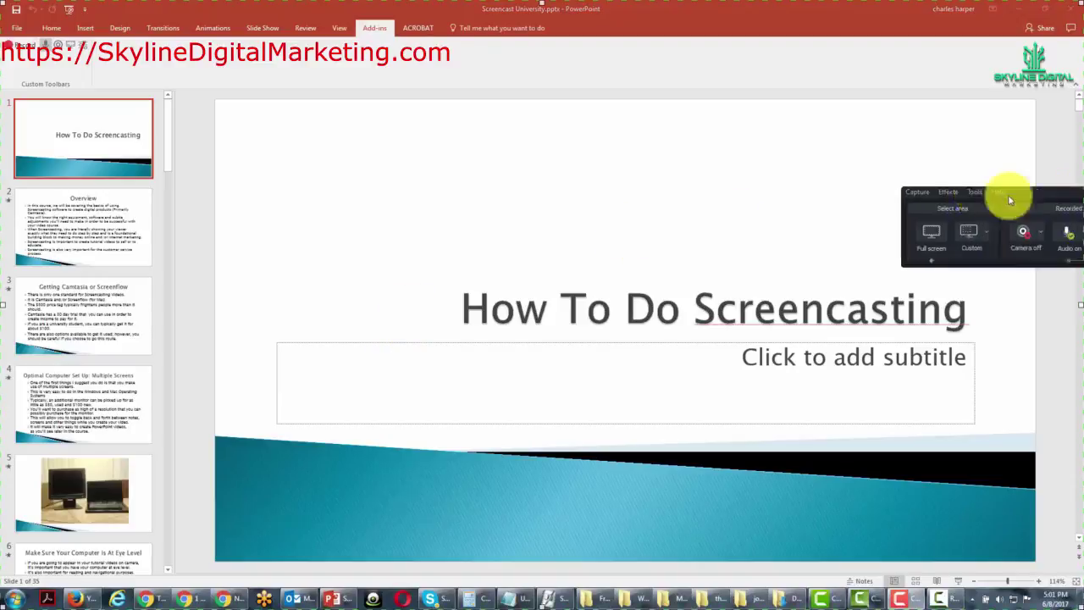
Step: Bring the Camtasia recorder back over the slide, start recording, and show the Slide Show options
drag(1004, 191, 689, 183)
click(756, 226)
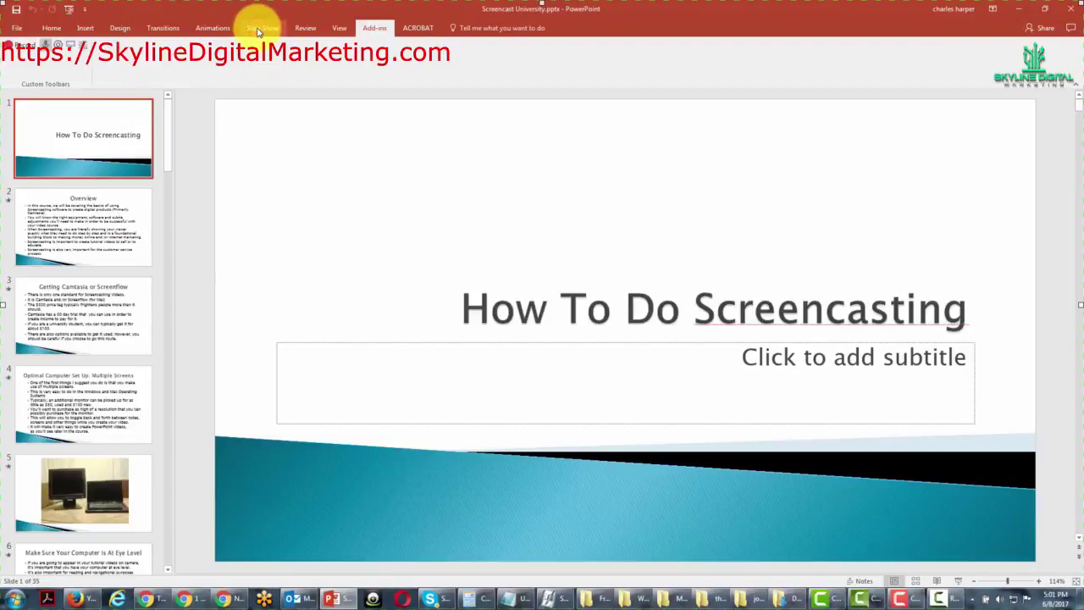
click(259, 28)
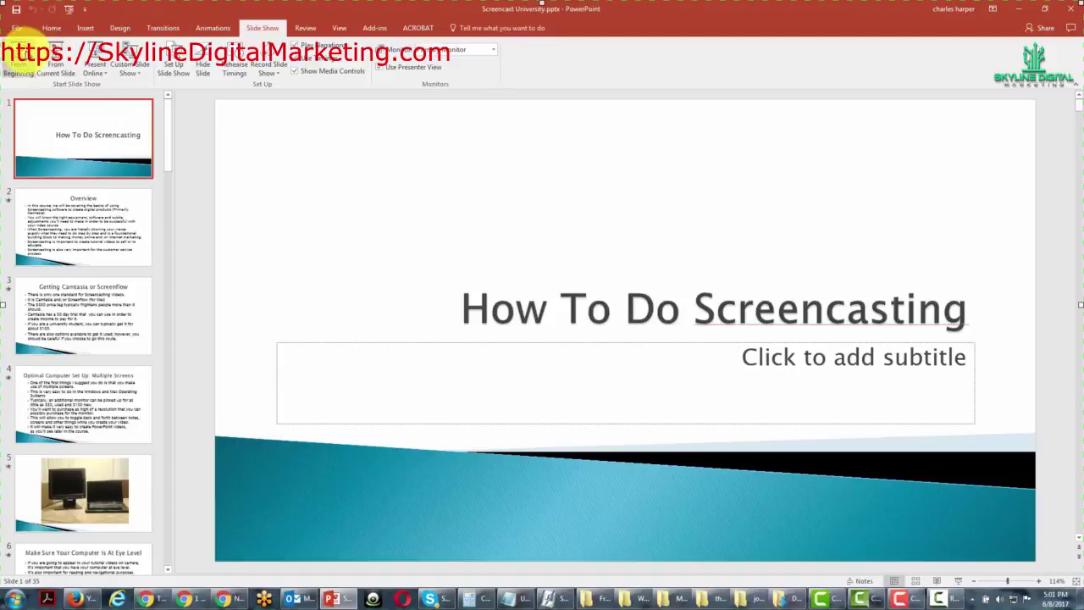
Step: Start the slideshow from slide 1, advance to slide 2 'Overview', and reveal all five bullets
click(24, 49)
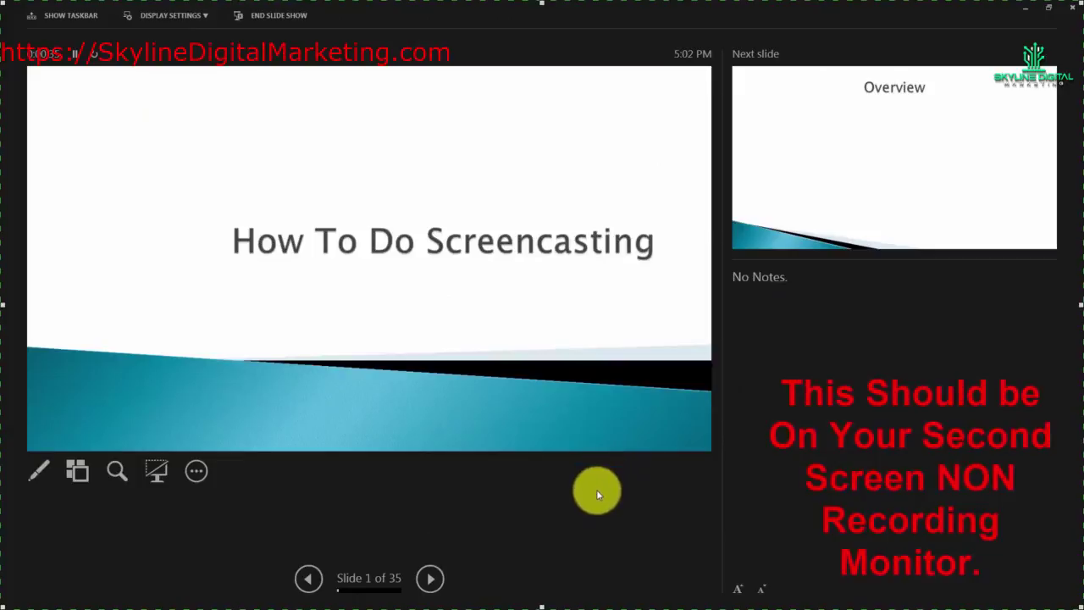
click(432, 578)
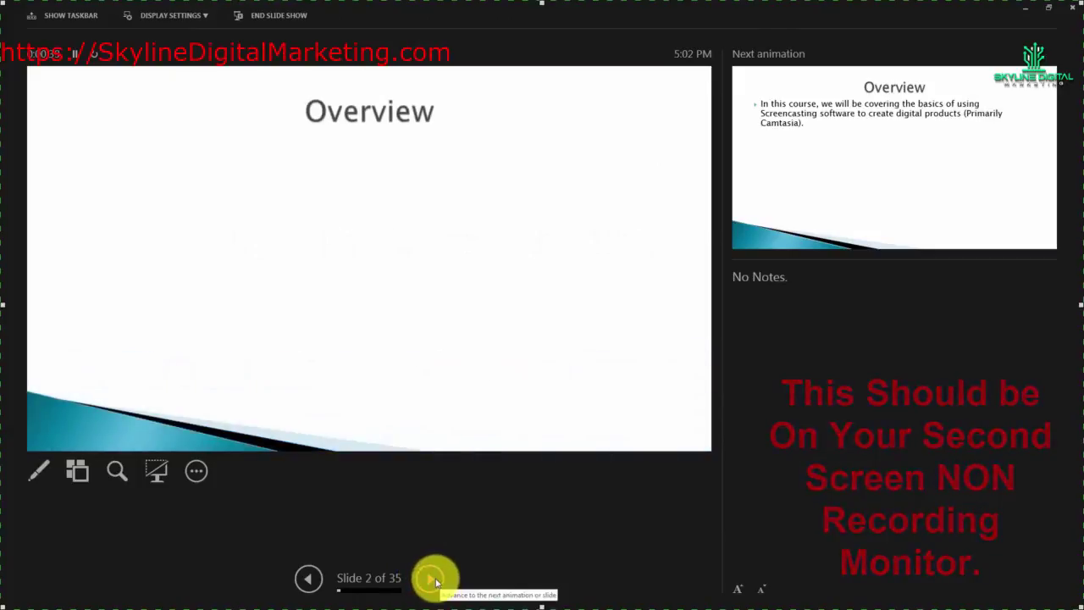
click(432, 578)
click(434, 580)
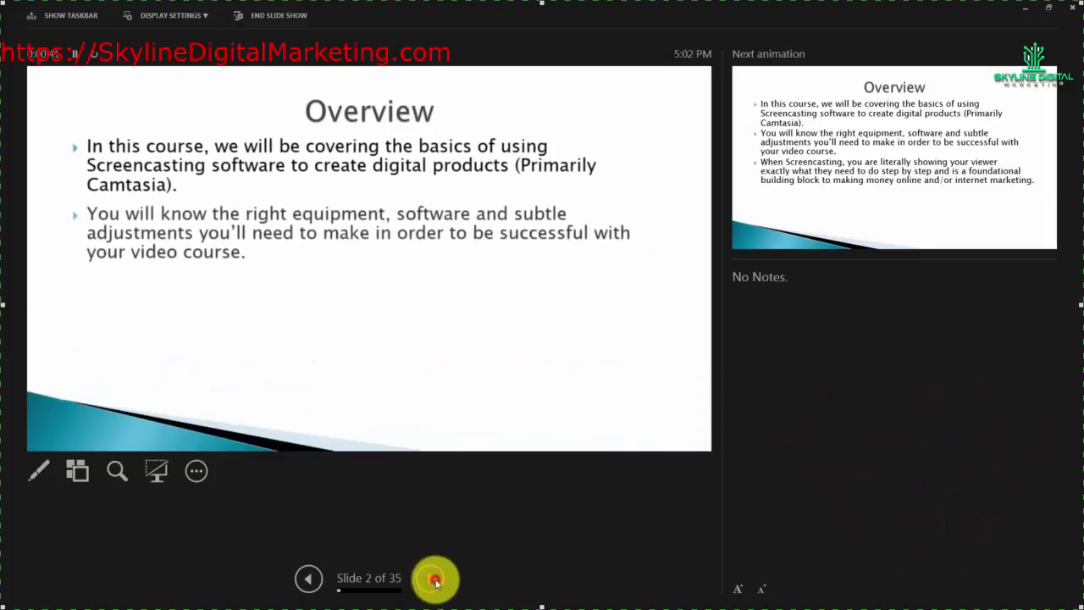
click(433, 580)
click(433, 580)
click(433, 580)
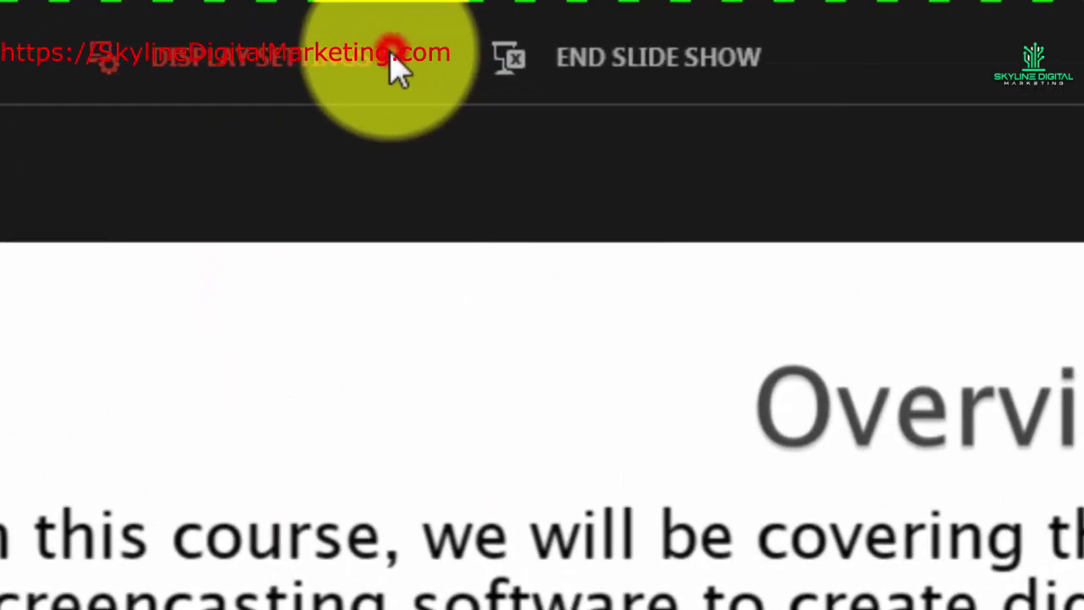
Step: Swap presenter view and slideshow between monitors using Display Settings
click(396, 66)
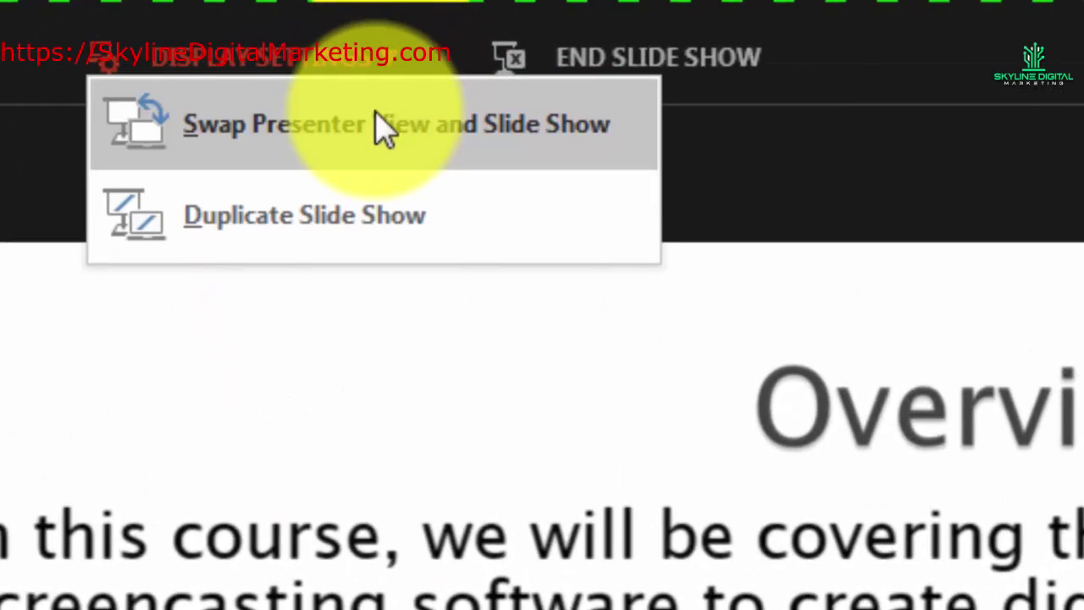
click(372, 134)
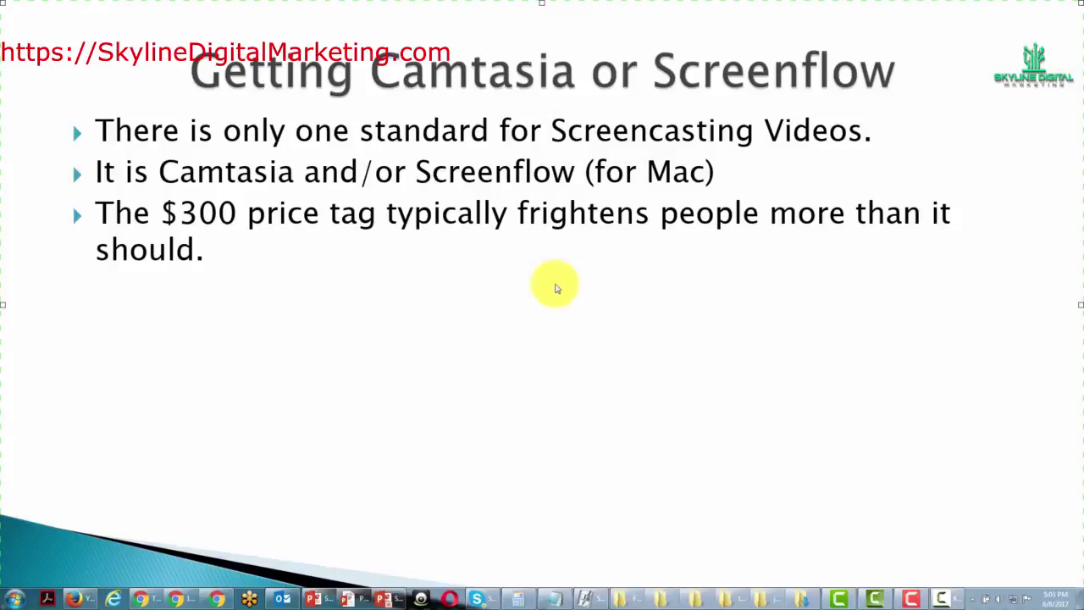
Step: Bring the incognito Chrome window forward, start a Camtasia recording, and dismiss the hotkey error
mouse_move(214, 603)
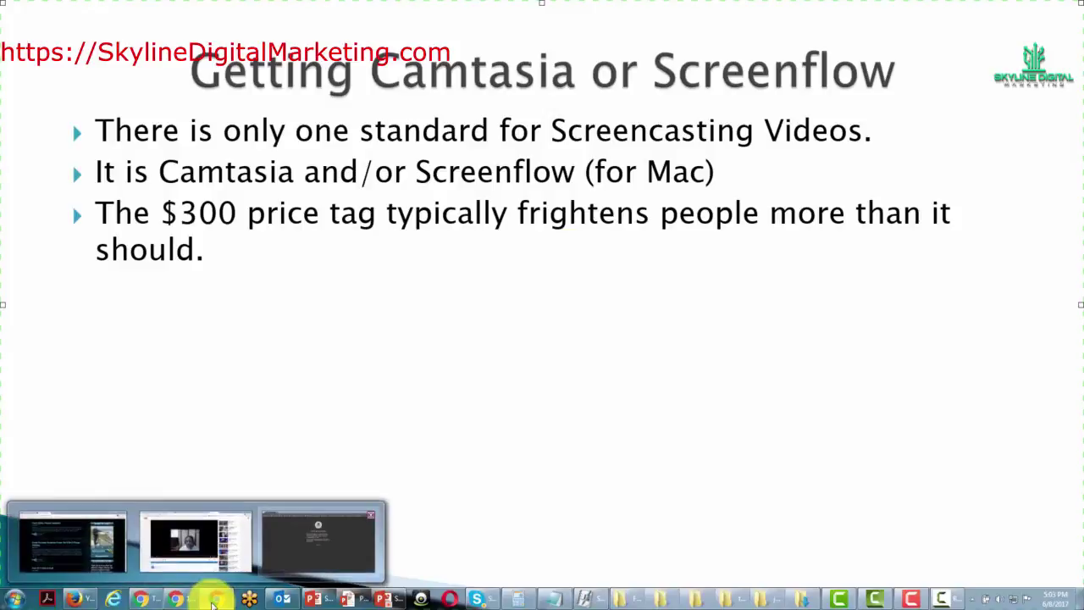
click(279, 566)
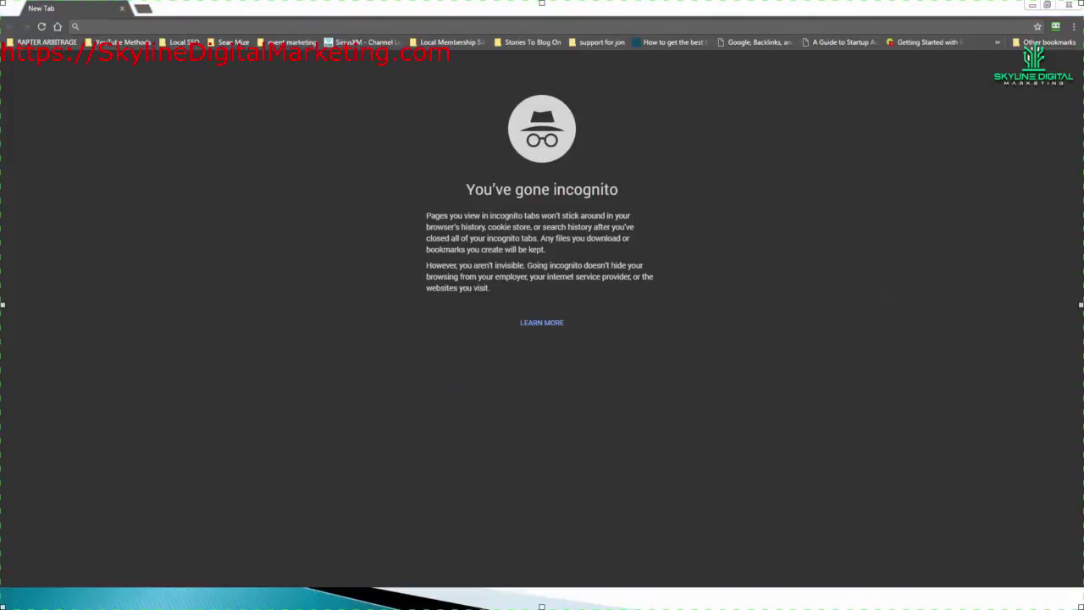
drag(1083, 222, 479, 158)
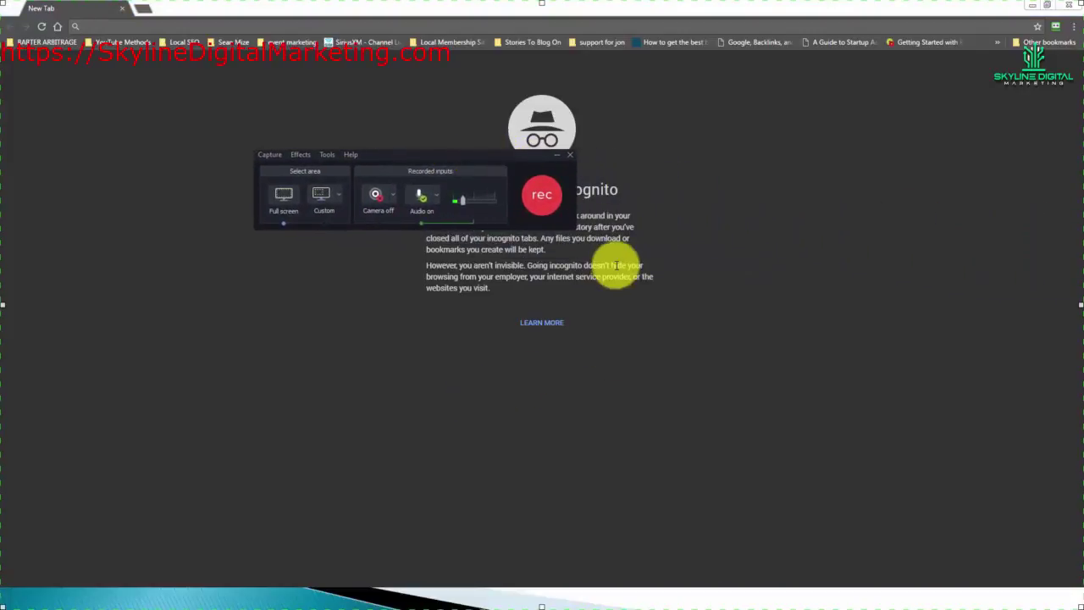
click(541, 199)
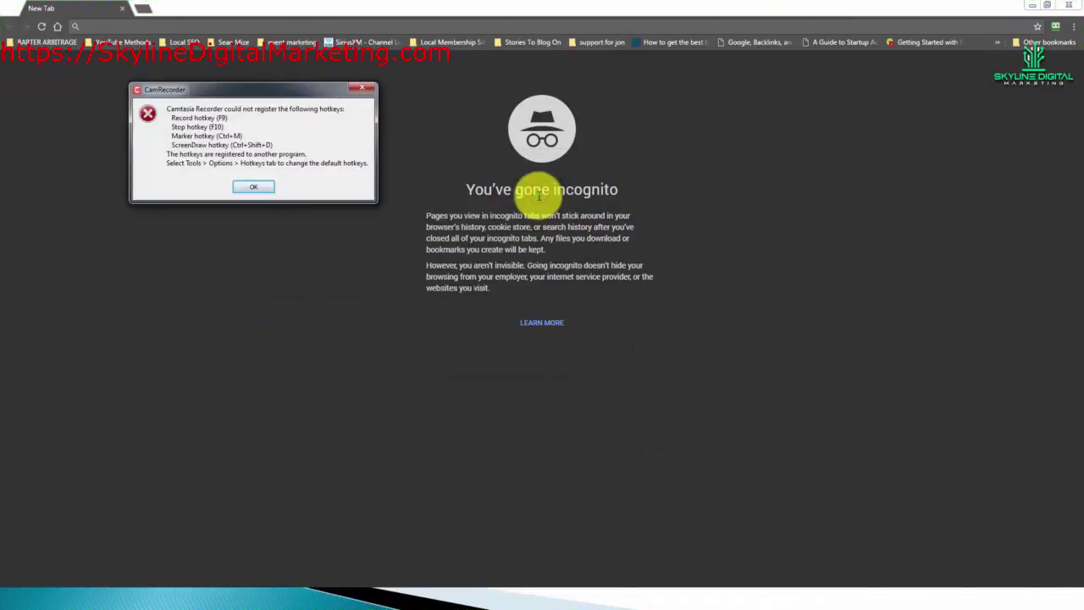
click(254, 186)
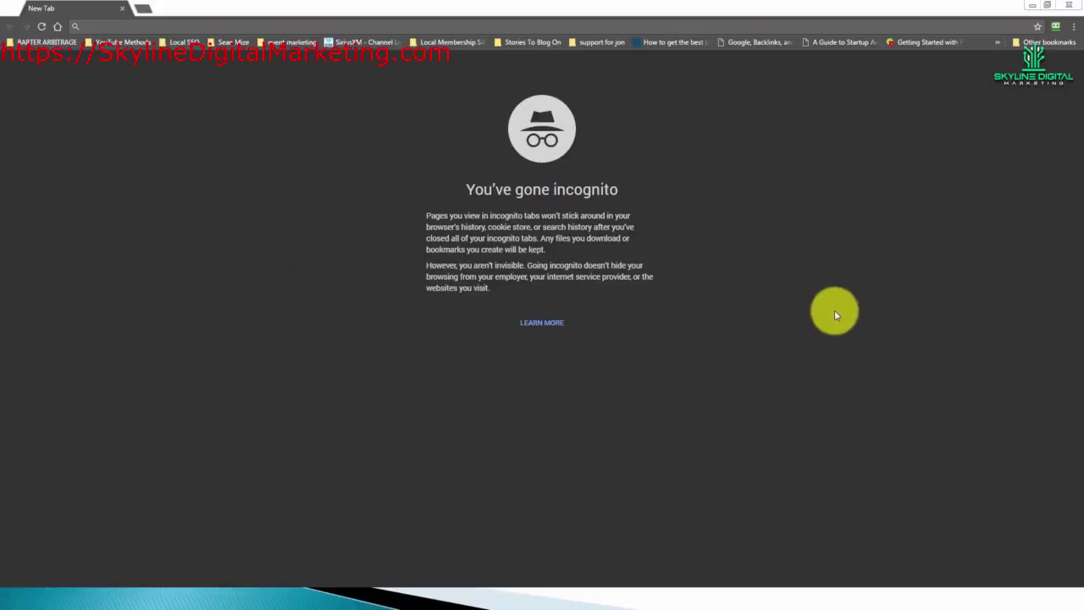
click(823, 310)
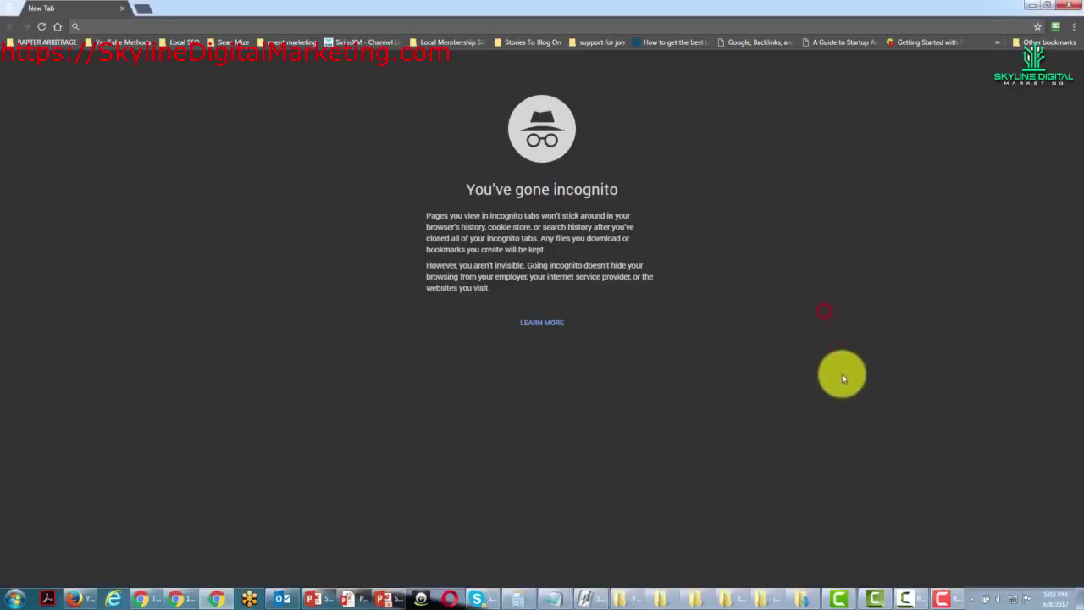
Step: Reposition the recorder controls, advance two slides adding a marker at each change, then stop recording at 56 s
click(943, 590)
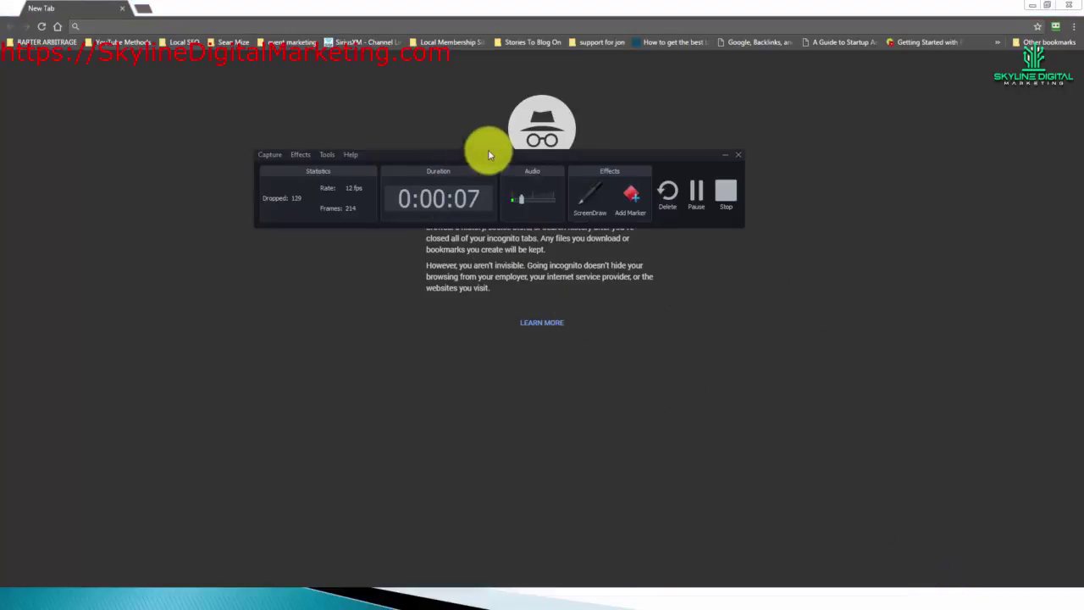
drag(468, 160, 449, 135)
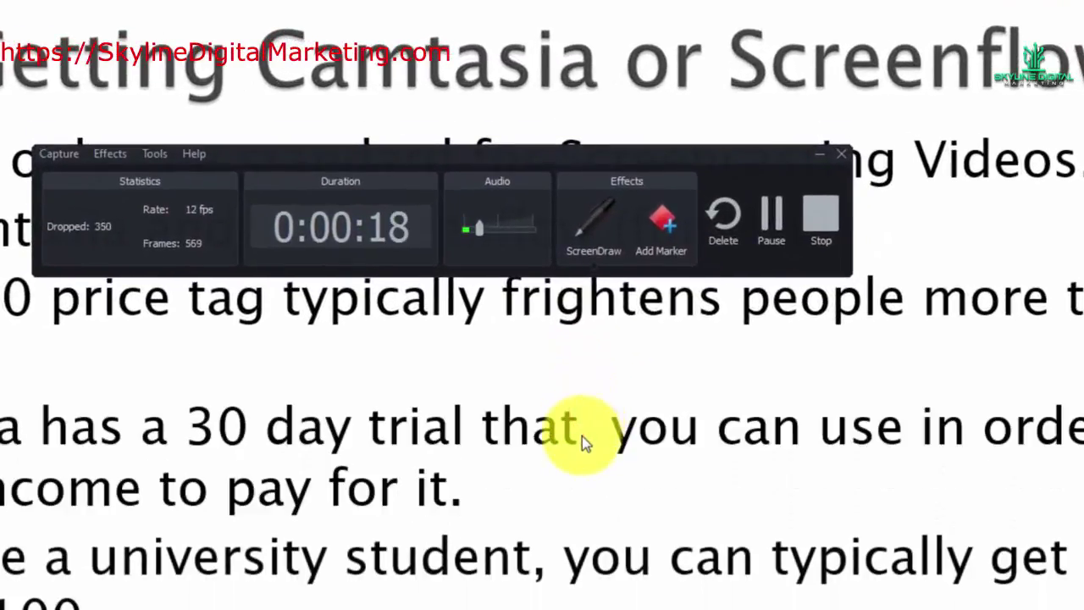
click(581, 436)
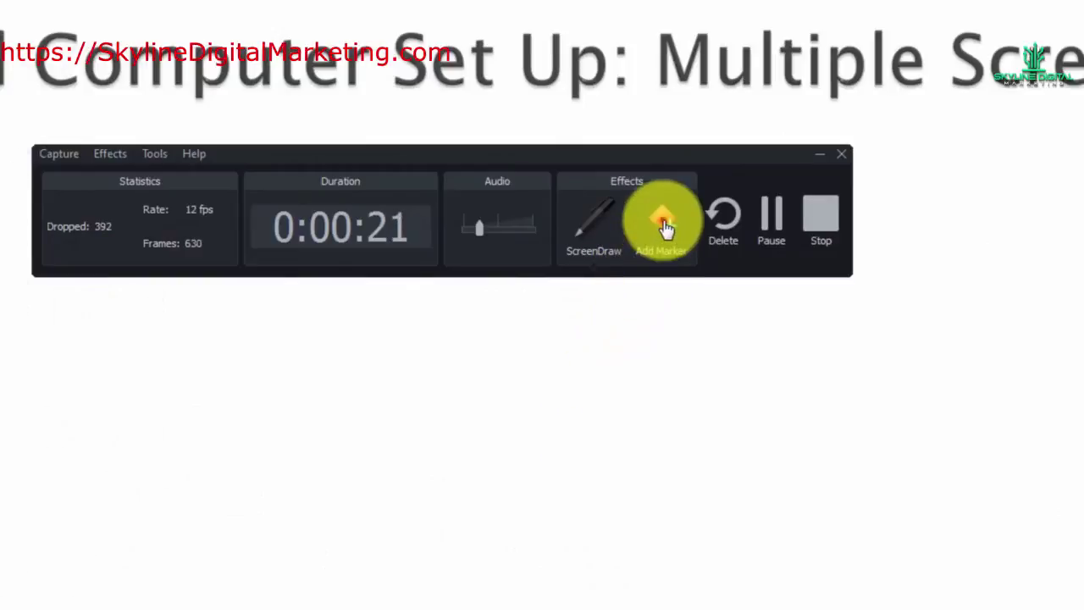
click(661, 222)
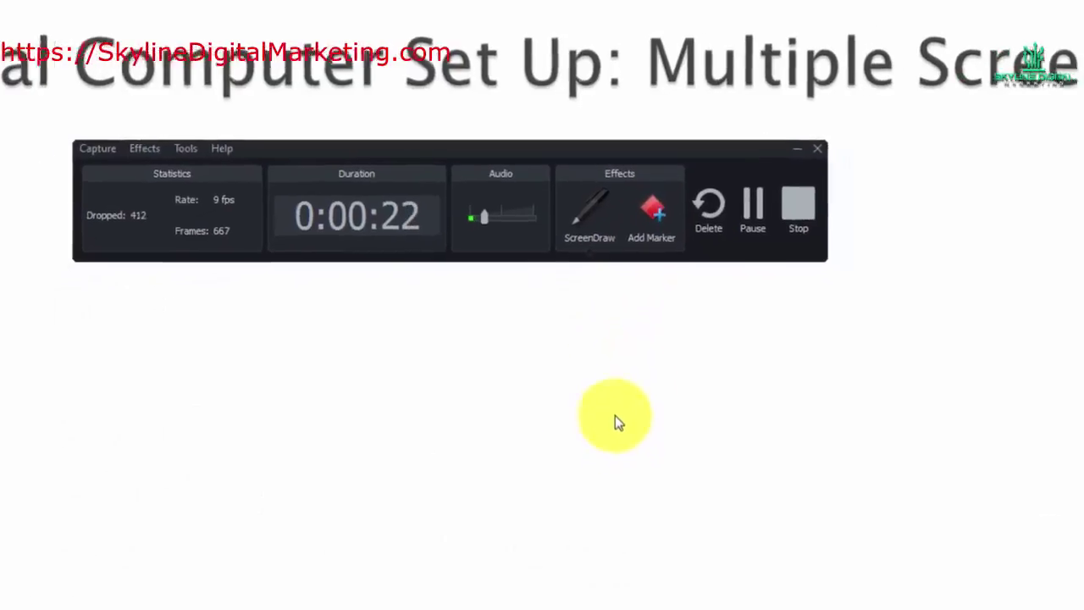
click(614, 417)
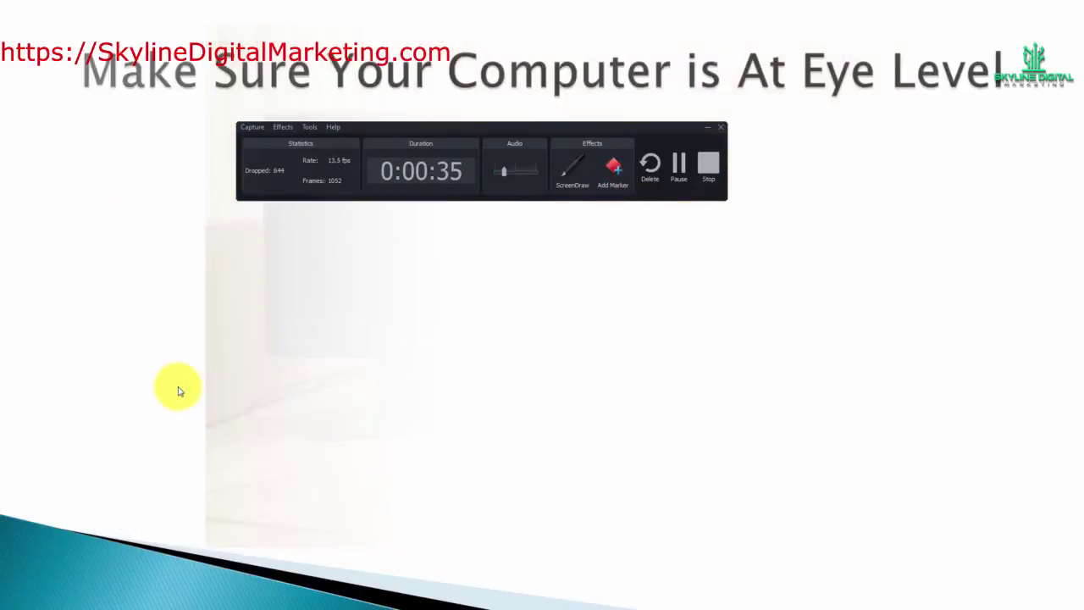
click(615, 170)
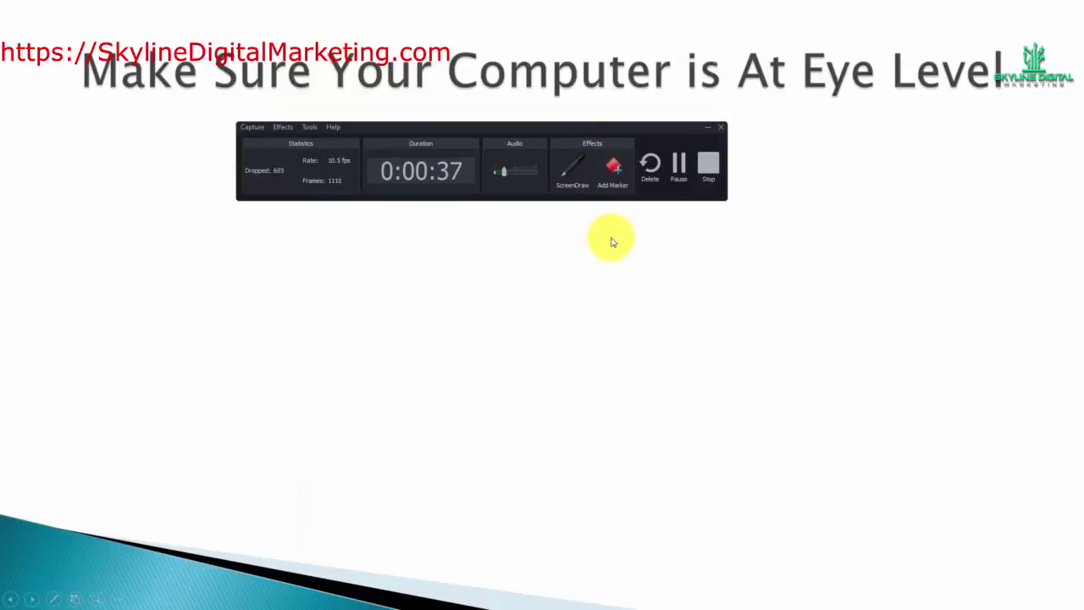
click(704, 167)
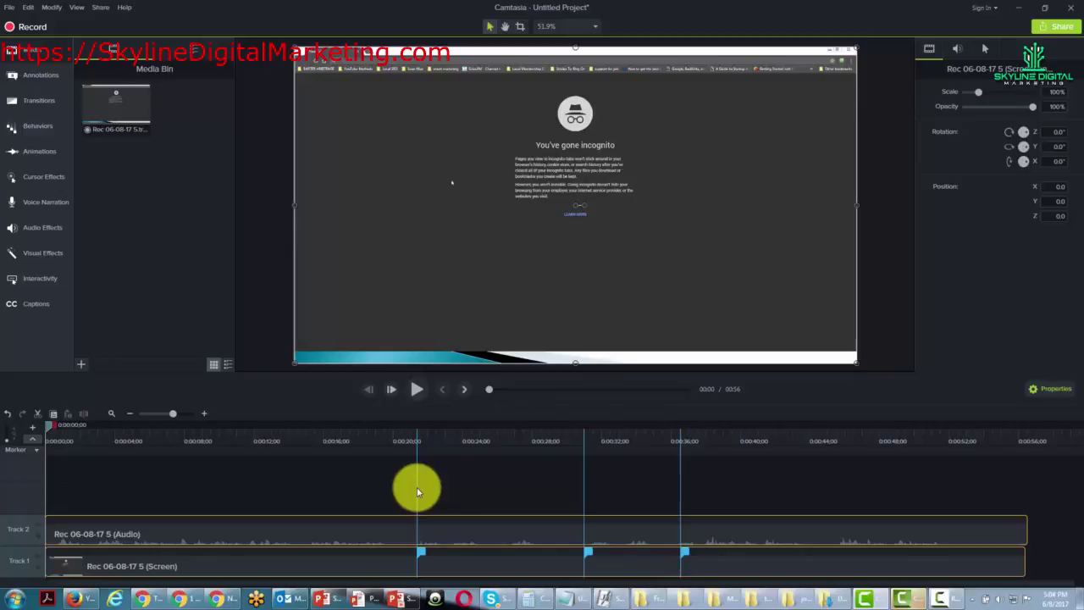
Step: Add an audio volume point, then scrub the playhead to about 0:15 and back to the Multiple Screens slide
double_click(680, 518)
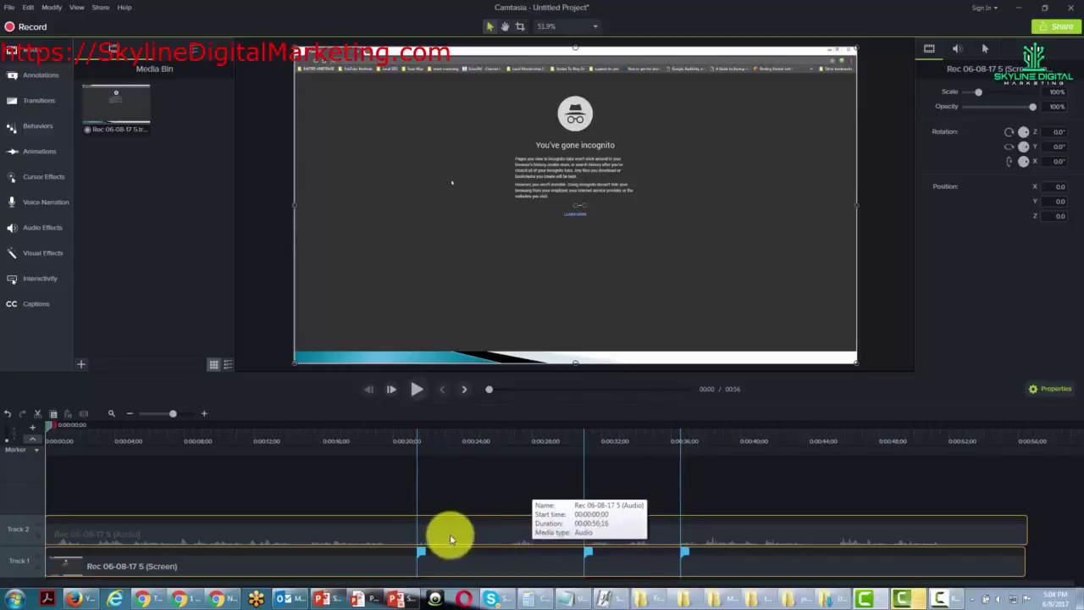
drag(53, 430, 678, 439)
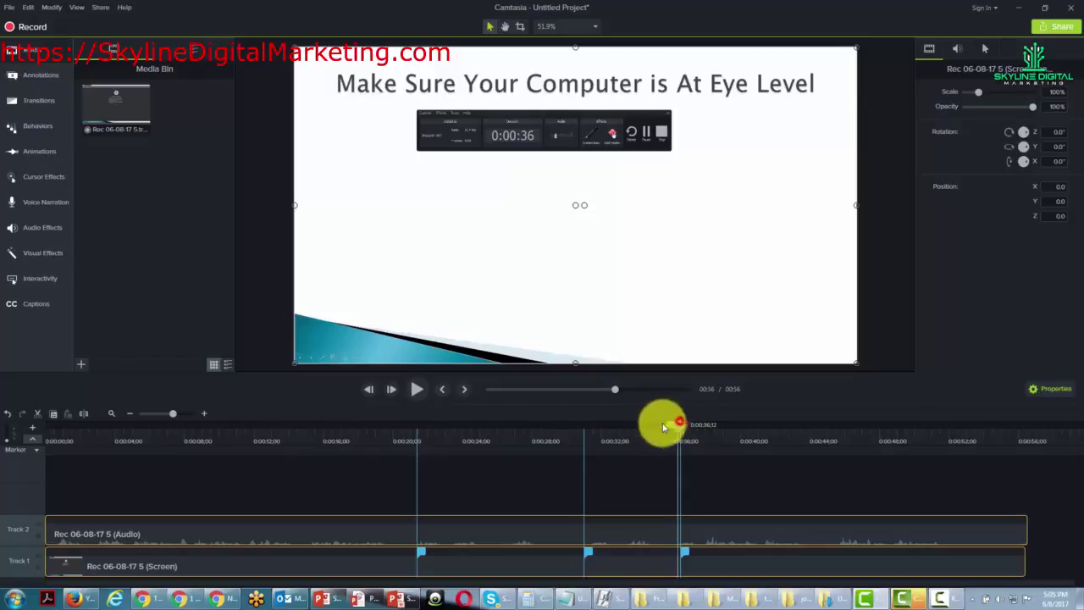
drag(678, 425, 330, 423)
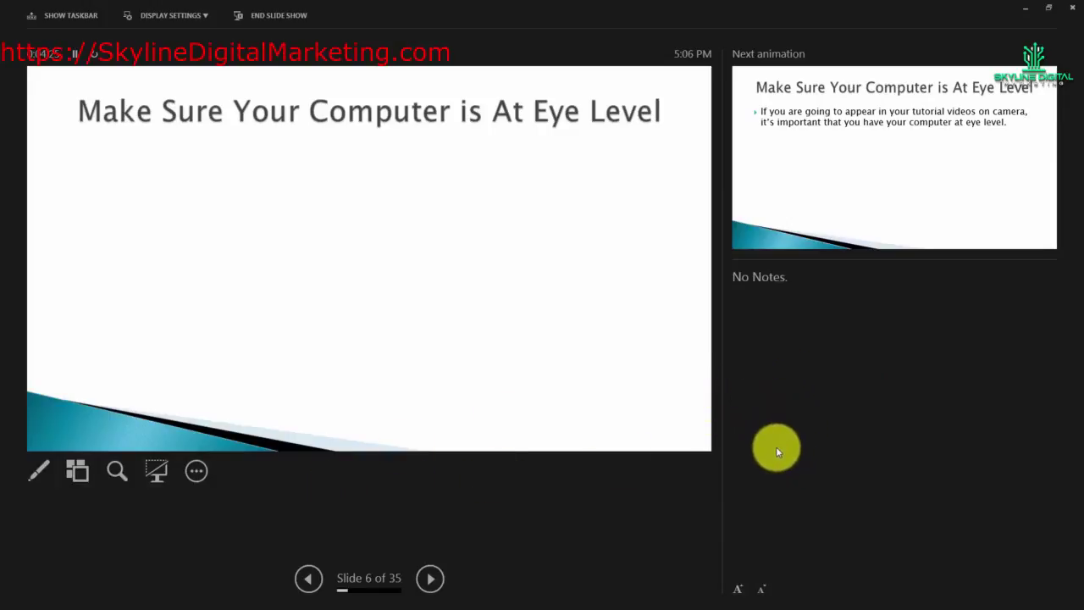
Step: Show the all-slides grid of the 35-slide deck from presenter view
click(74, 470)
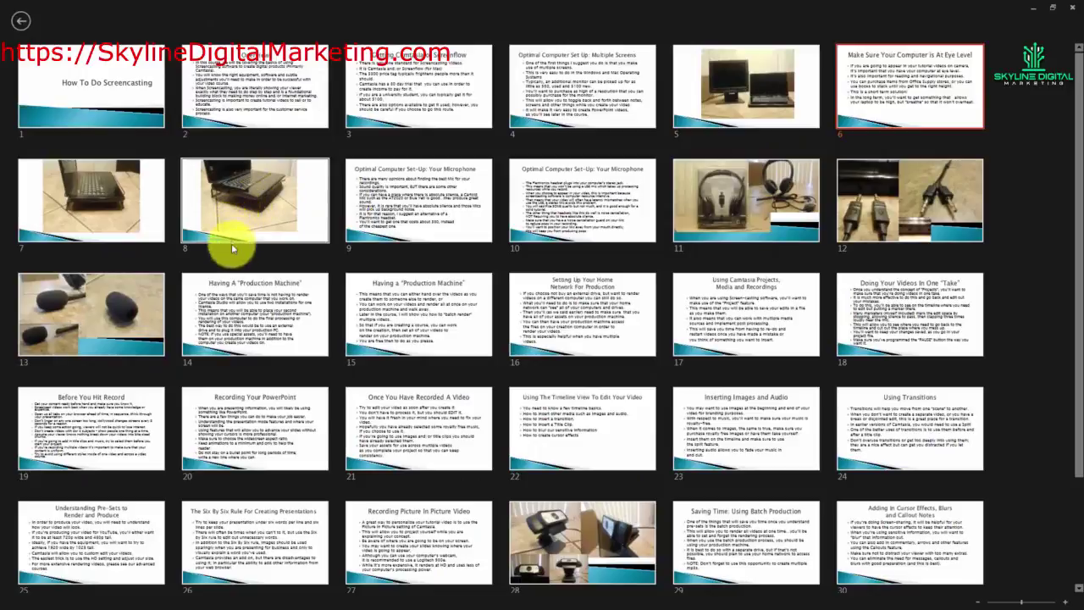
Step: Jump to slide 21 'Once You Have Recorded A Video', check Display Settings, and reopen the all-slides grid
click(431, 435)
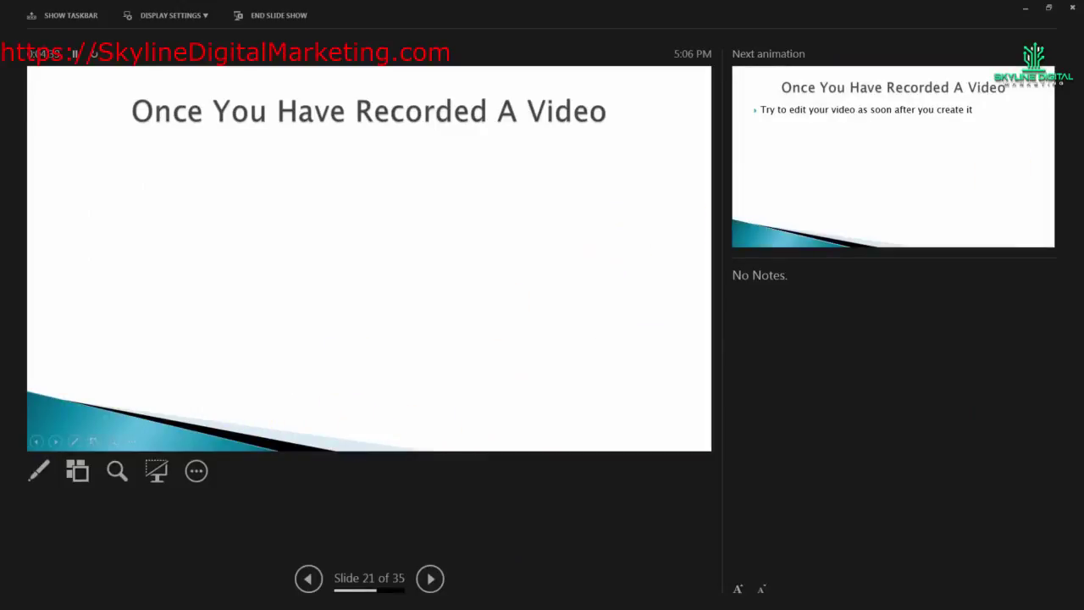
click(209, 18)
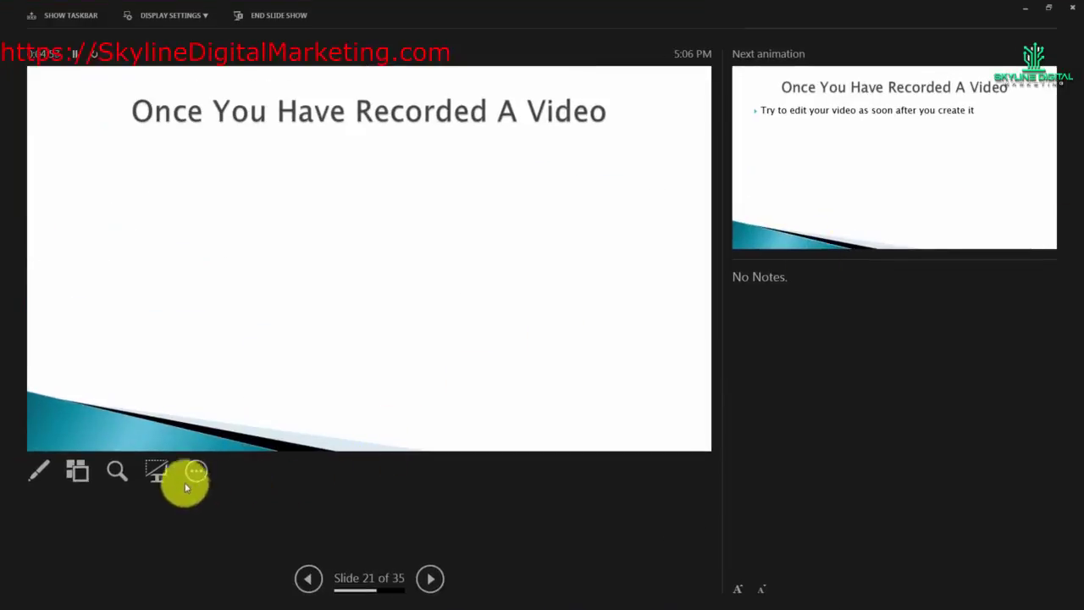
click(76, 474)
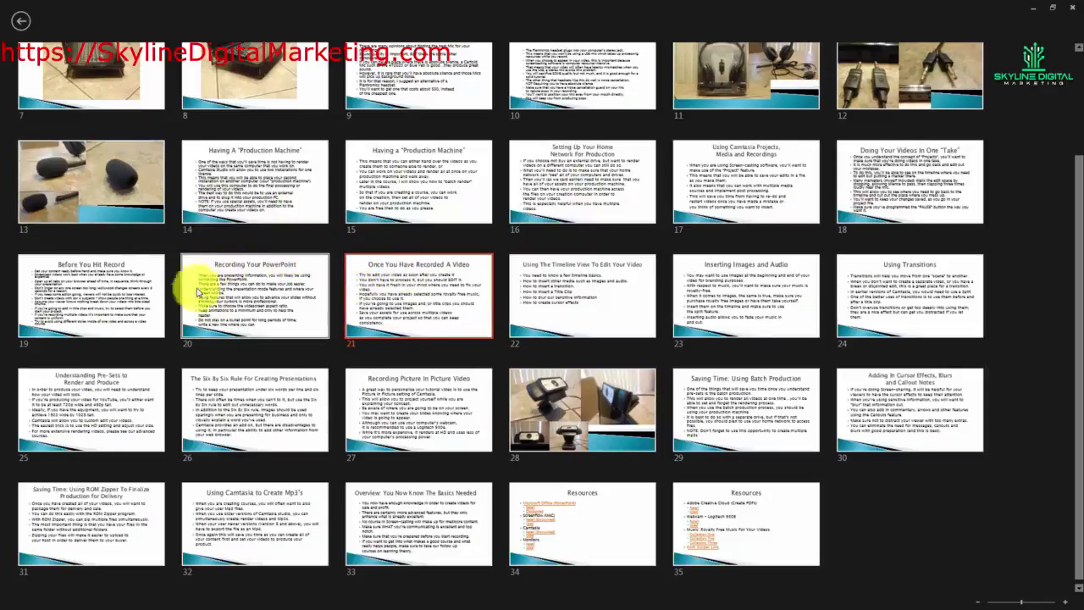
Step: Jump to slide 26, 'The Six By Six Rule For Creating Presentations', and swap presenter view with the slide show
click(223, 434)
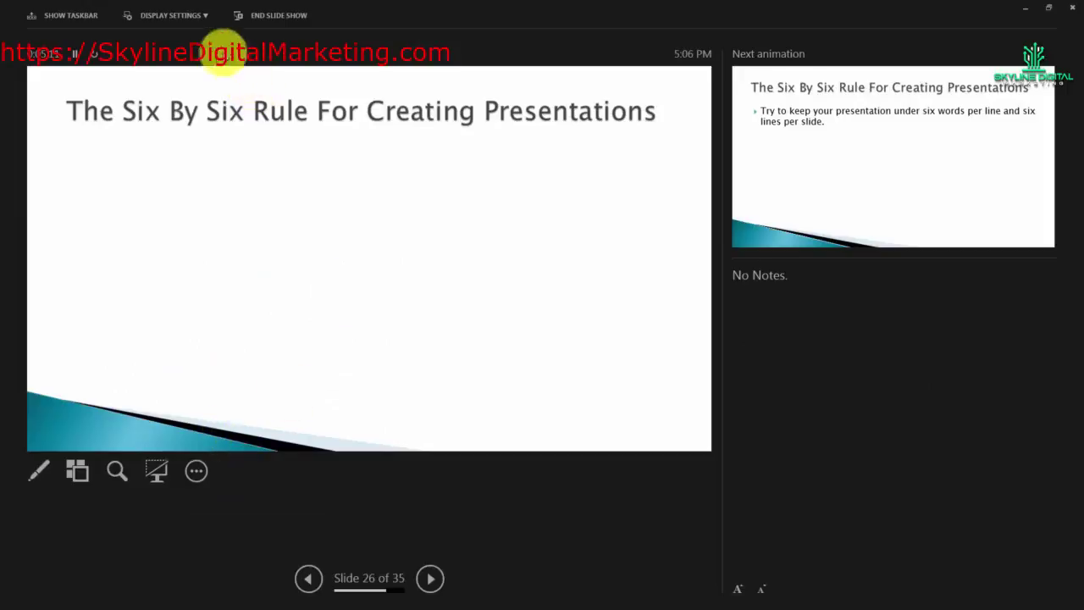
click(206, 15)
click(203, 34)
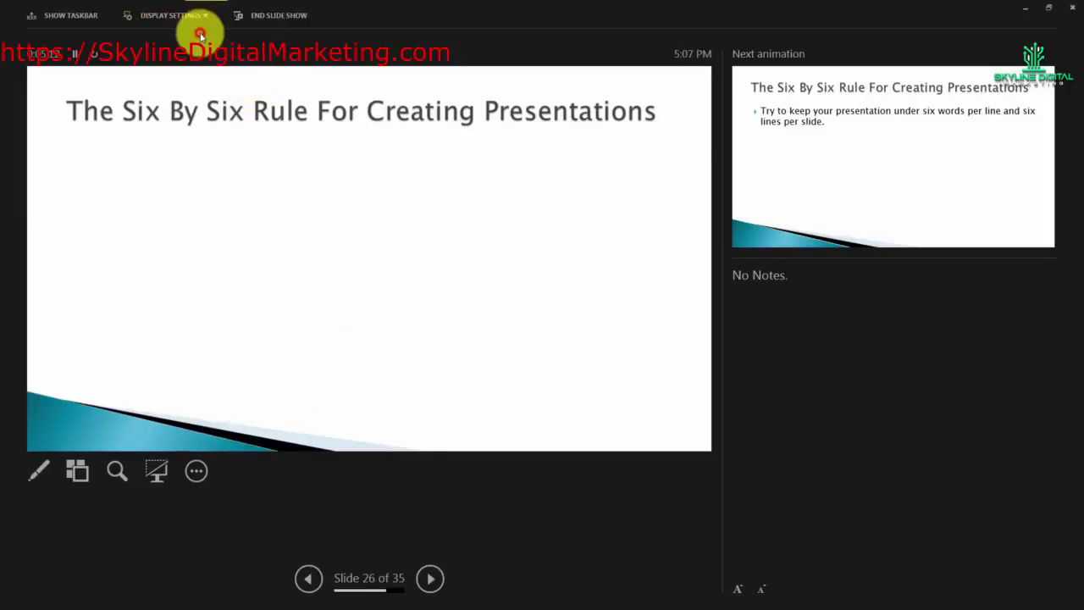